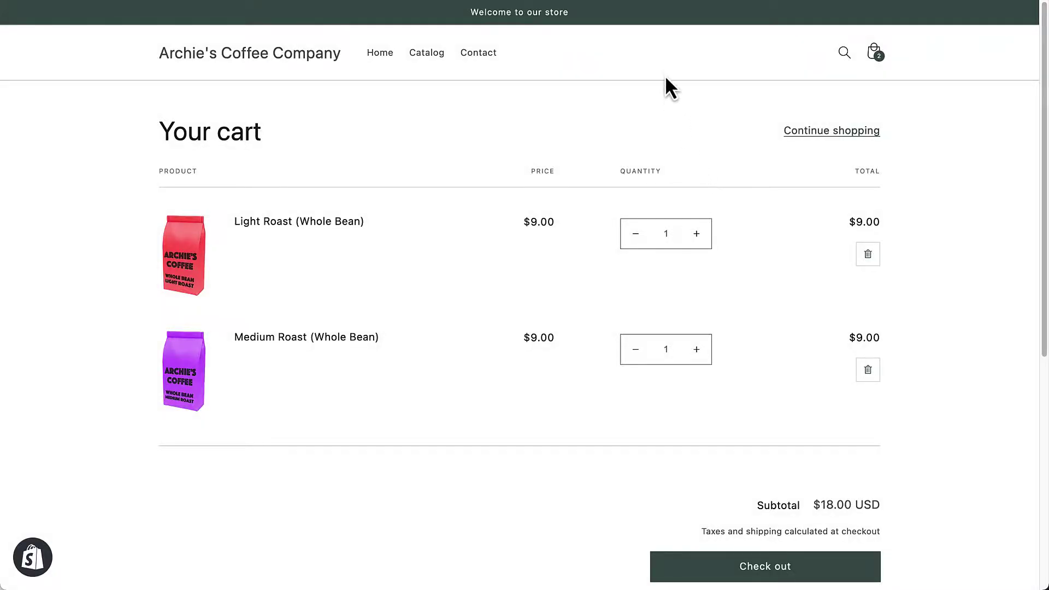
# Step: Trigger the Wait! 10% Discount Coupon popup over the Shopify cart and type an email address
pyautogui.moveTo(669, 1)
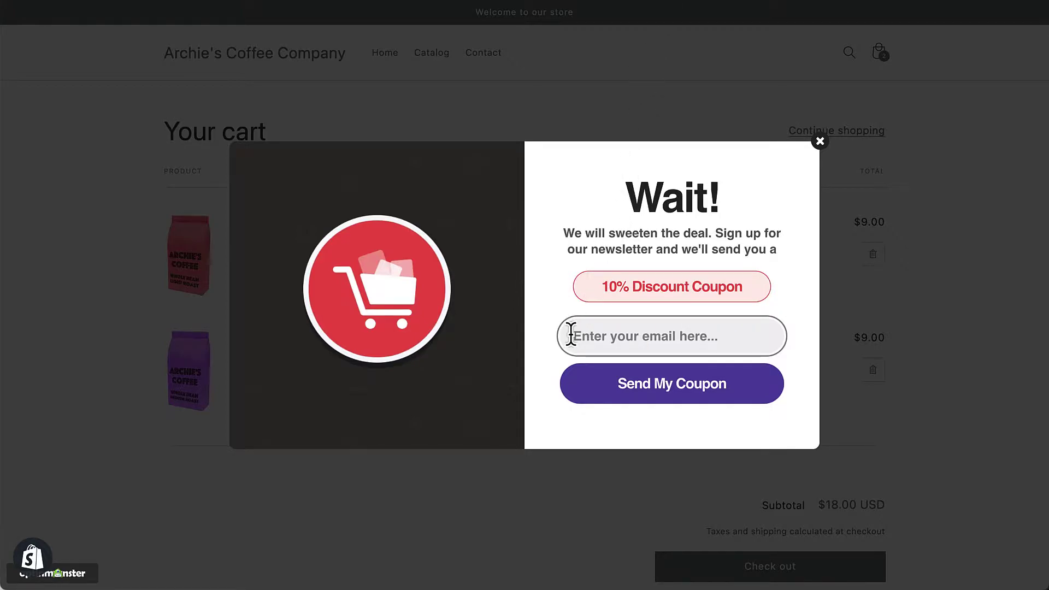
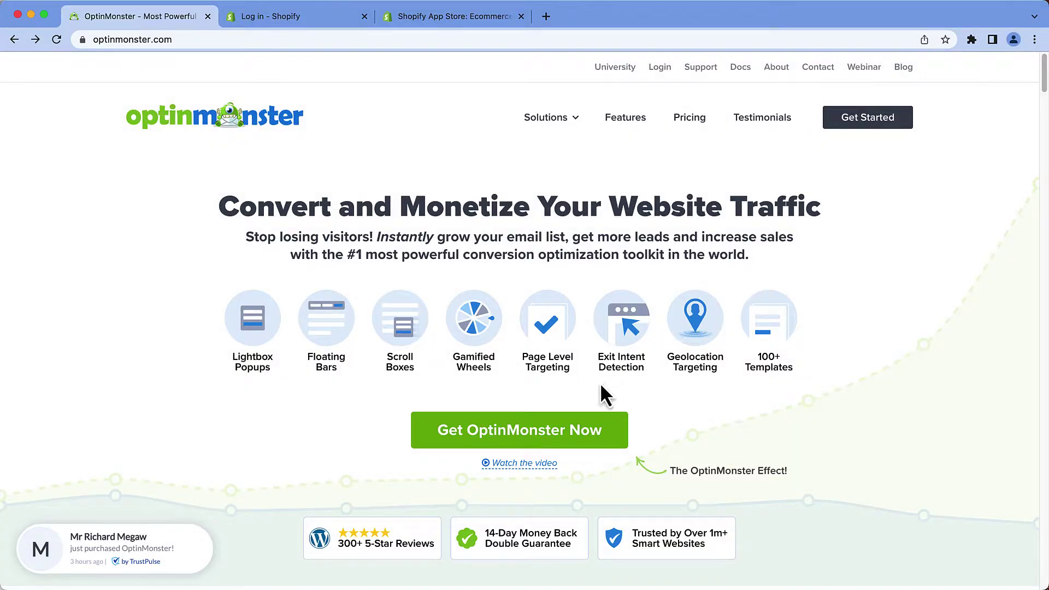
# Step: Browse the OptinMonster pricing plans, then go to the OptinMonster Email Popups Shopify App Store listing
pyautogui.click(562, 426)
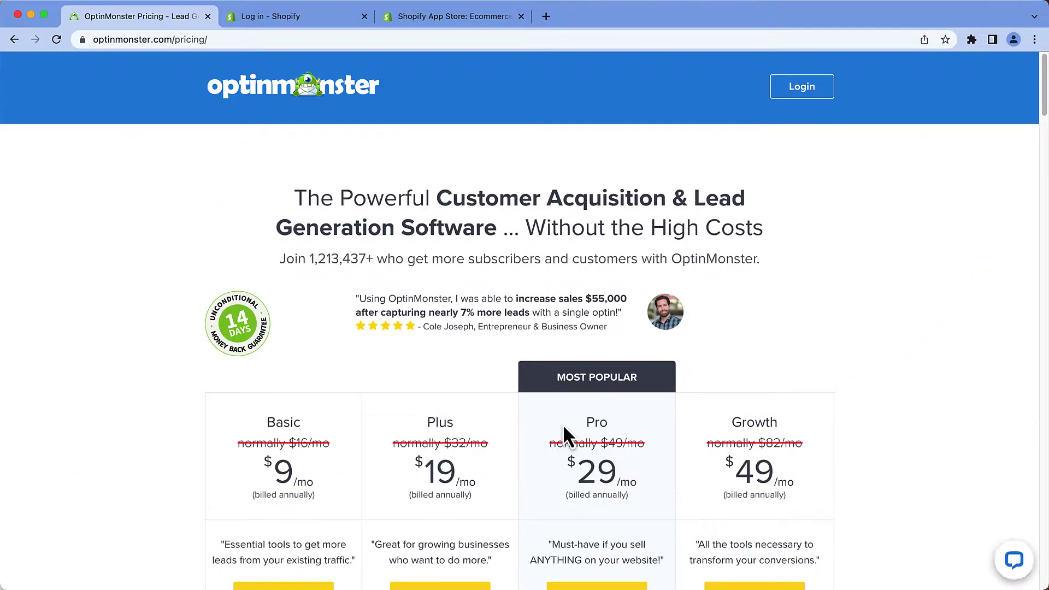
pyautogui.scroll(-4, 564, 427)
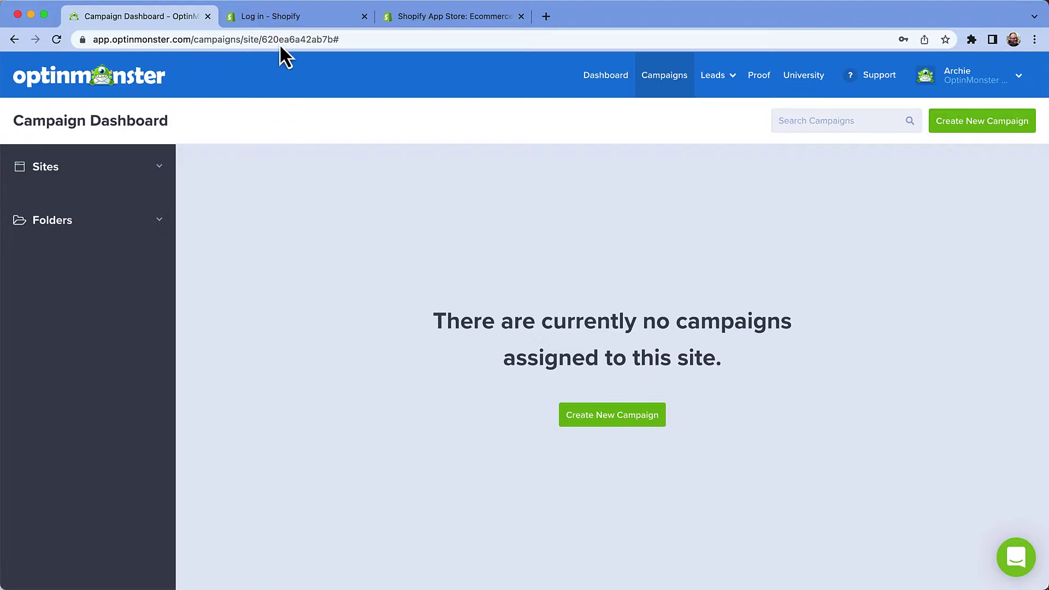
pyautogui.click(282, 24)
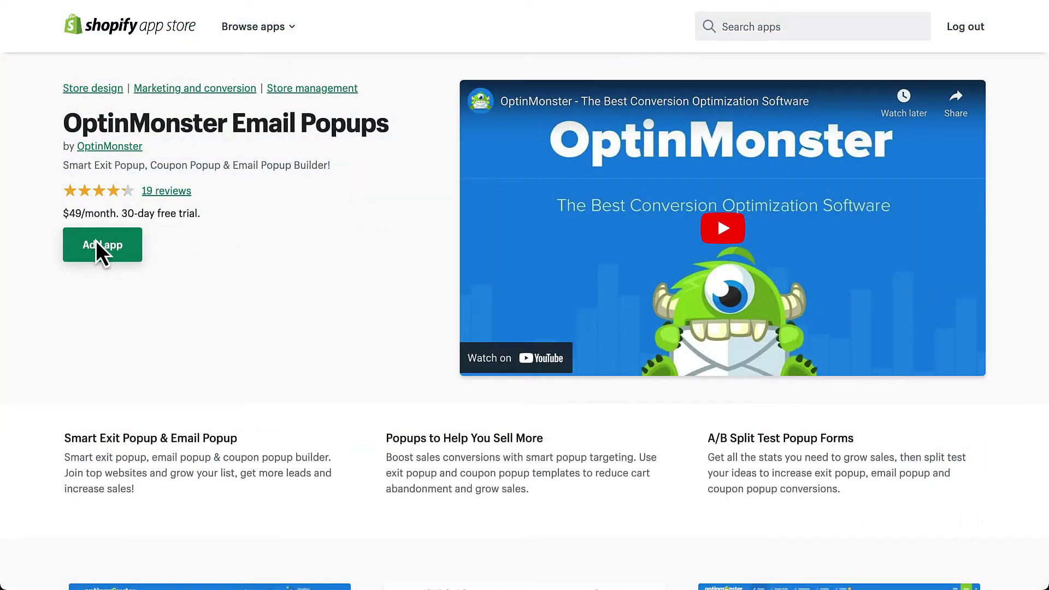
# Step: Add and install the OptinMonster Email Popups app on the Shopify store
pyautogui.click(96, 244)
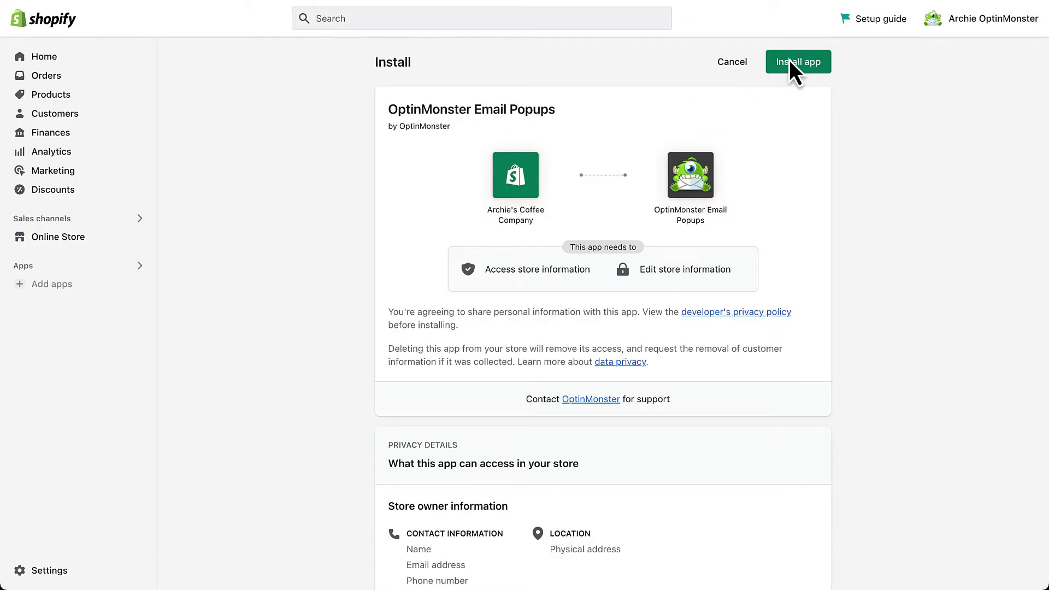
pyautogui.click(789, 60)
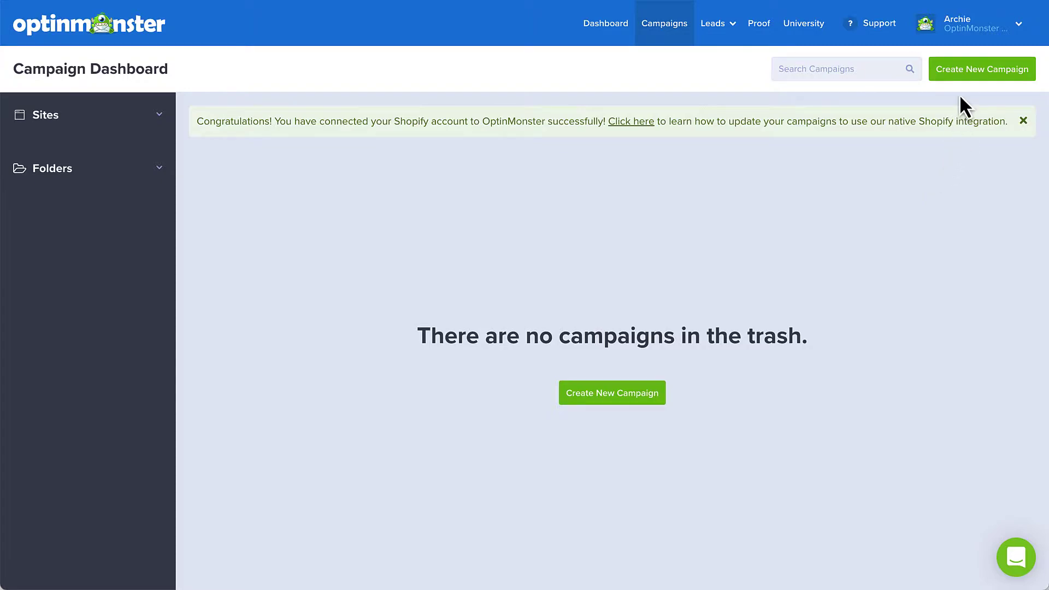
# Step: Start a new campaign from the OptinMonster Campaign Dashboard
pyautogui.click(962, 76)
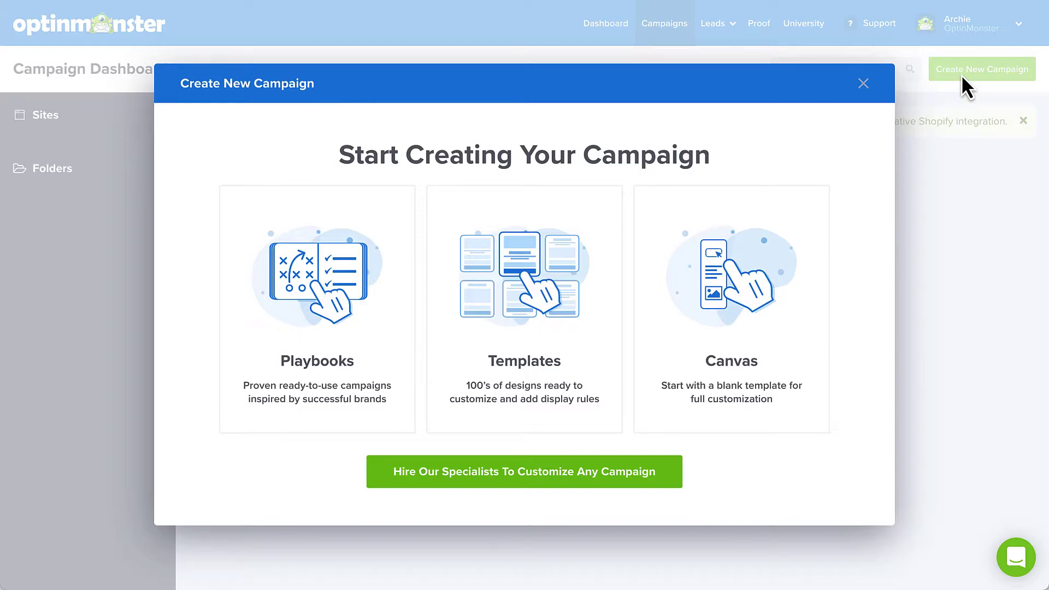
# Step: Build the 'Shopify Exit-Intent' popup from the latest shopping-cart Checkout coupon template
pyautogui.click(578, 282)
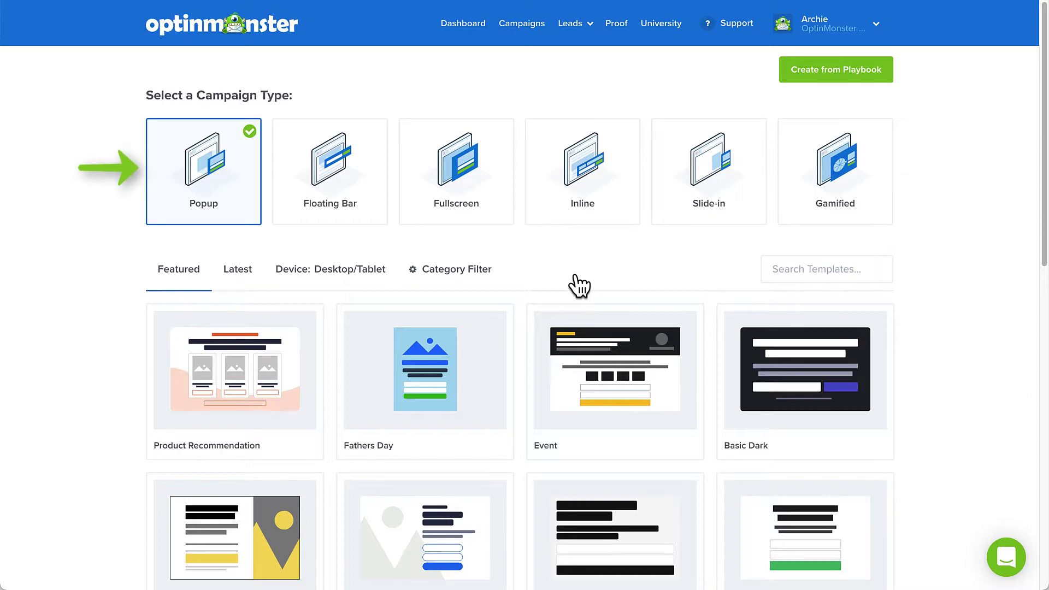
pyautogui.click(237, 273)
pyautogui.scroll(-10, 237, 281)
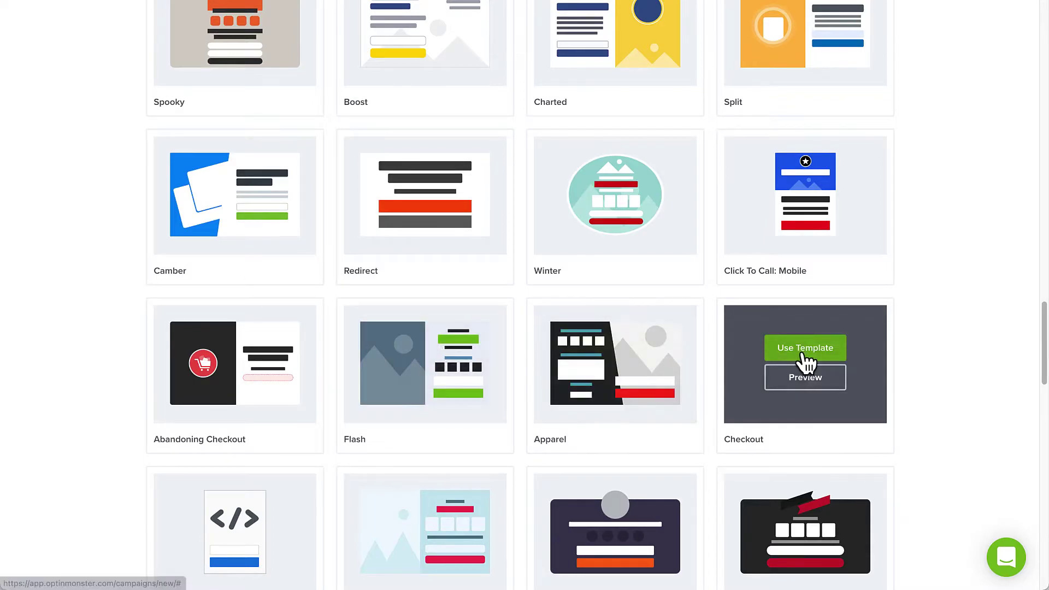
pyautogui.click(804, 352)
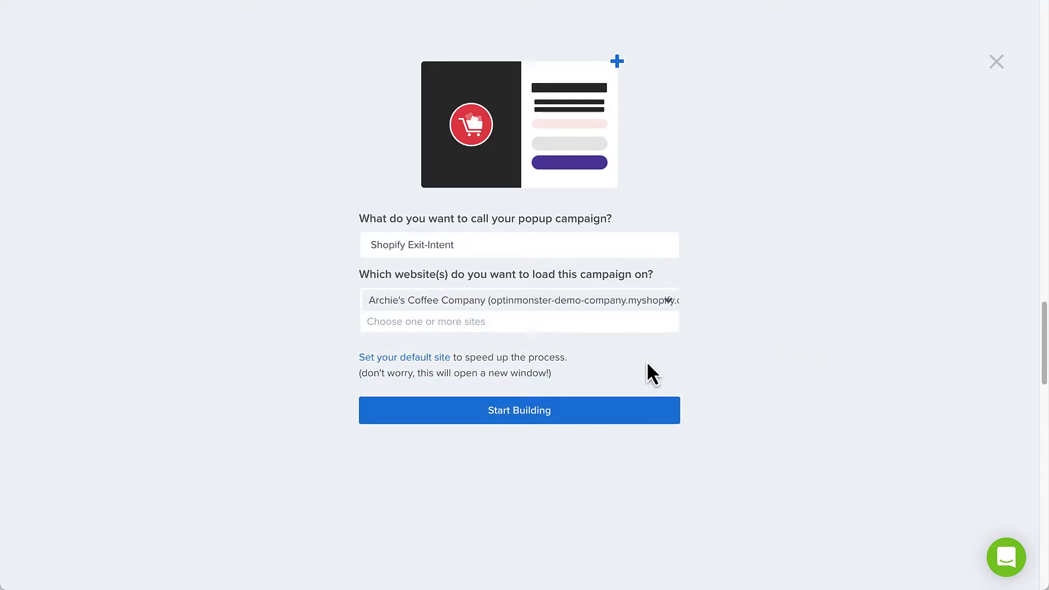
pyautogui.click(614, 421)
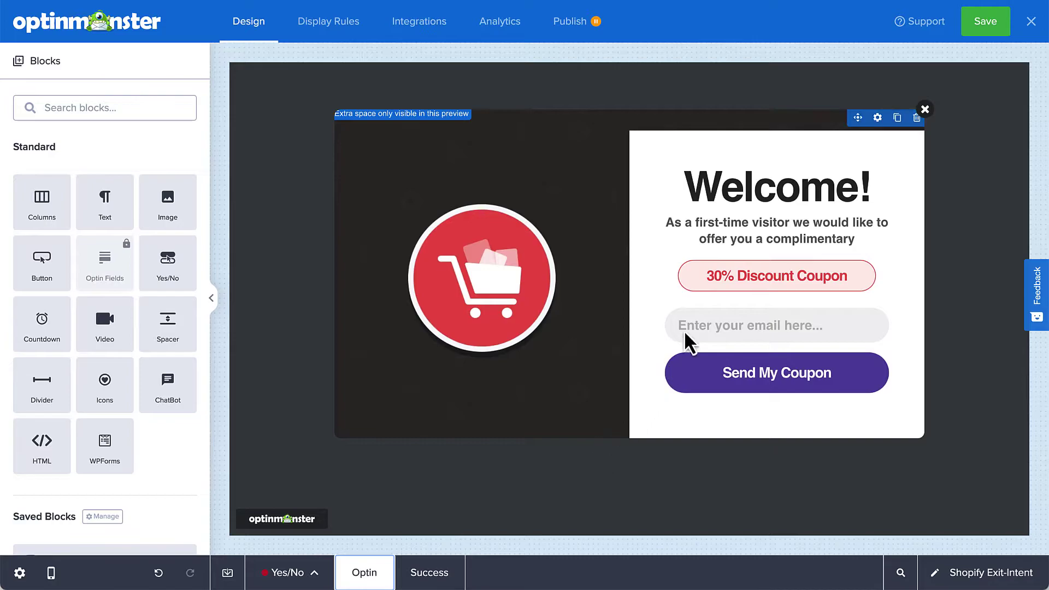
# Step: Retitle the popup 'Wait!' with a 10% Discount Coupon offer and preview its Success view
pyautogui.tripleClick(750, 188)
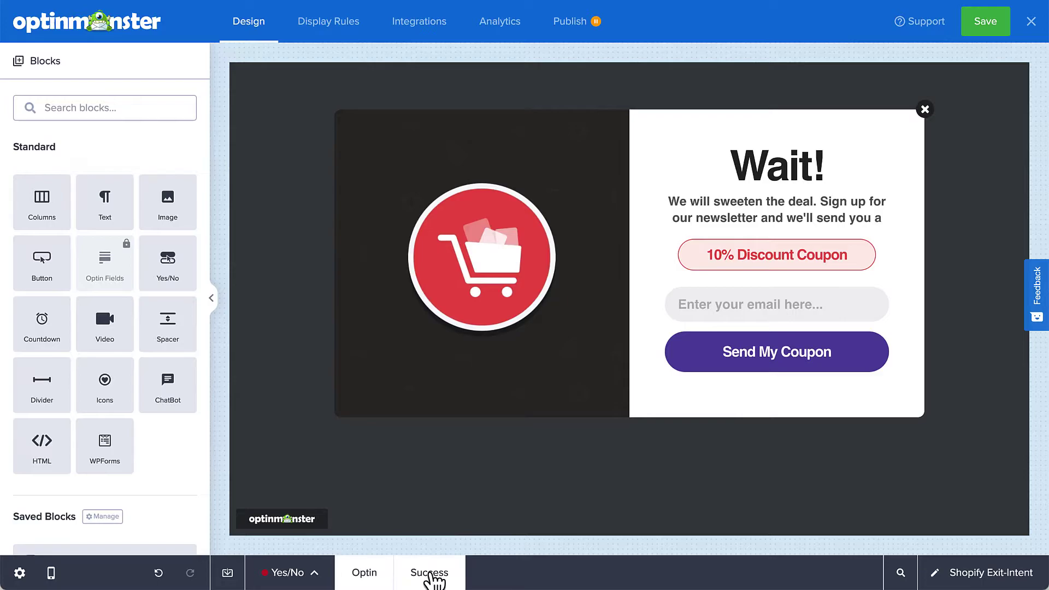
pyautogui.click(430, 574)
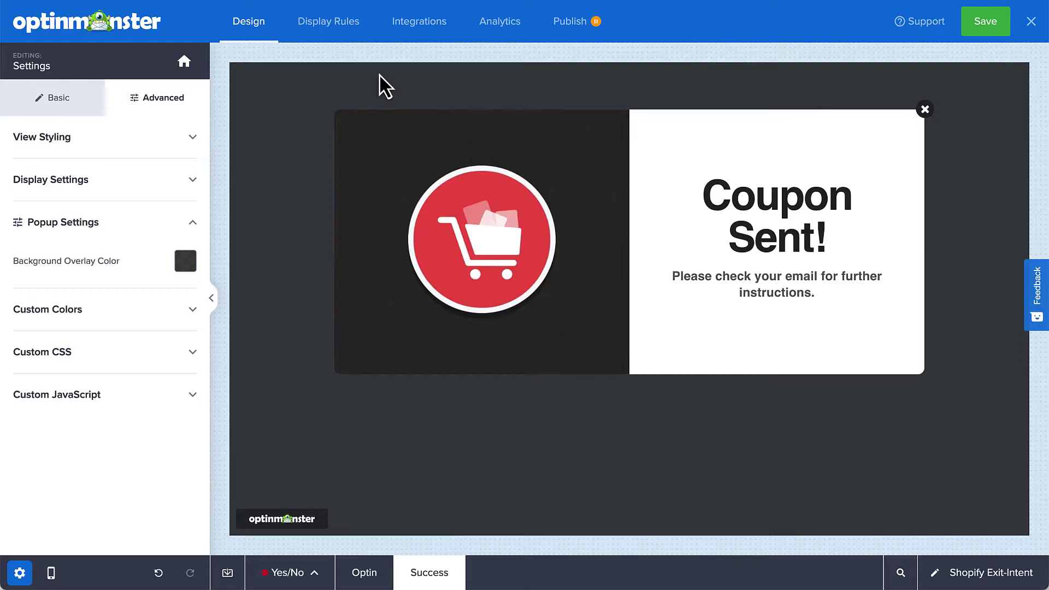
pyautogui.click(335, 32)
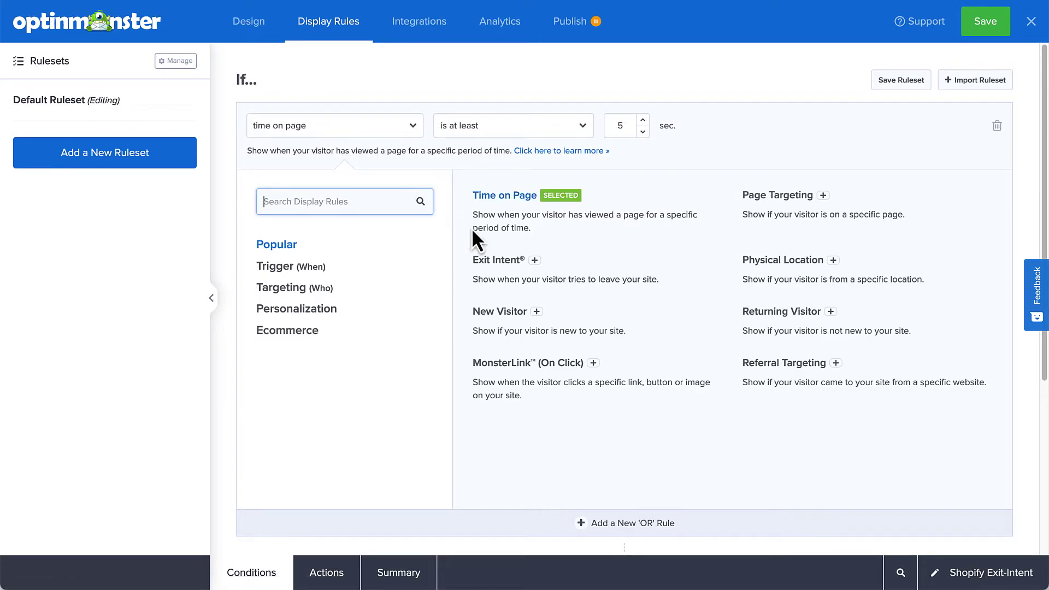
# Step: Trigger on Exit Intent across all devices AND an ecommerce rule requiring at least 1 cart item
pyautogui.click(483, 262)
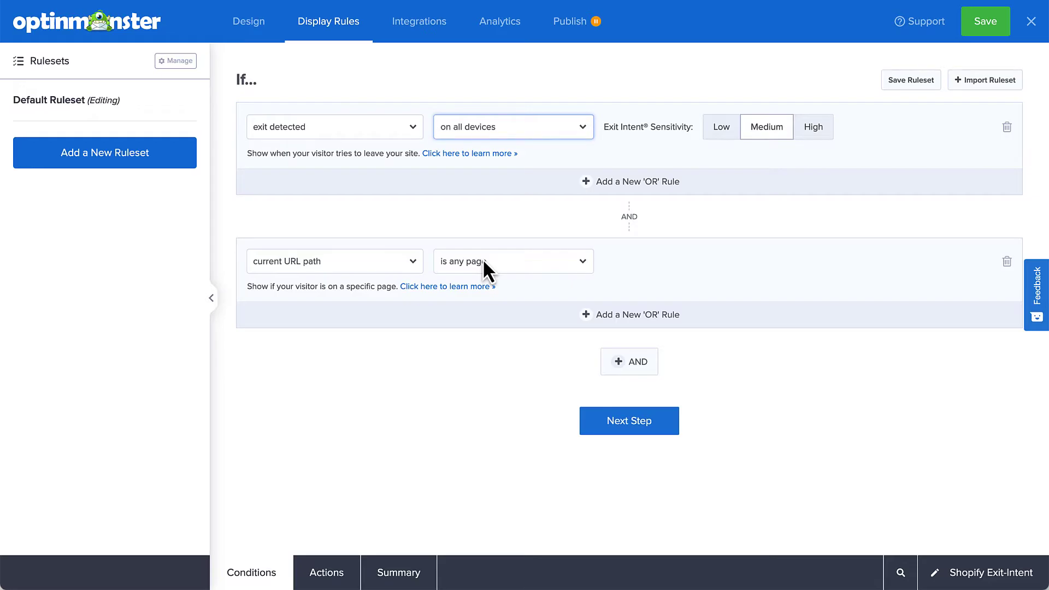
pyautogui.click(413, 261)
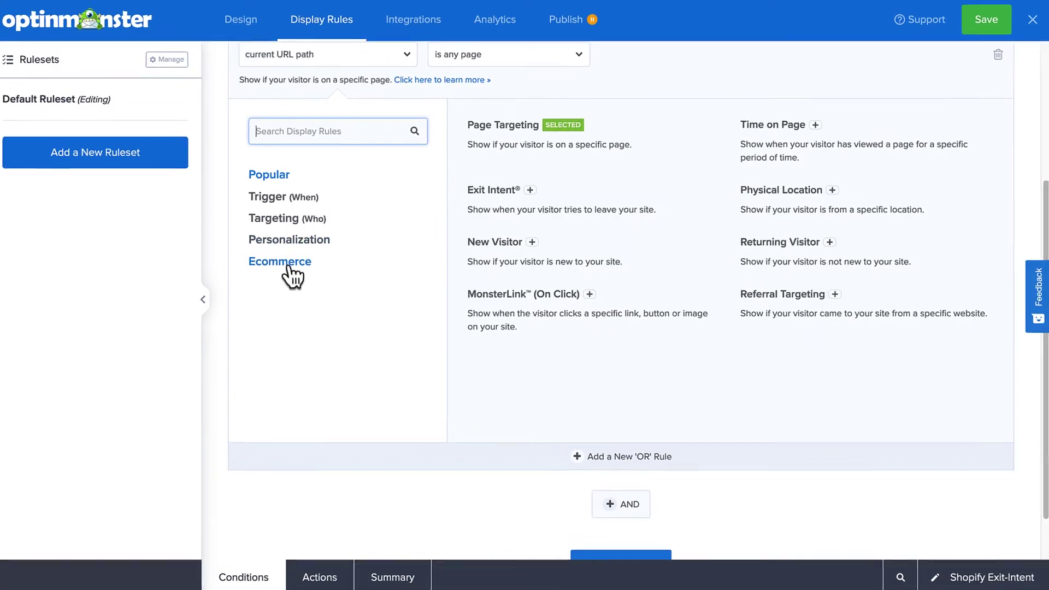
pyautogui.click(286, 264)
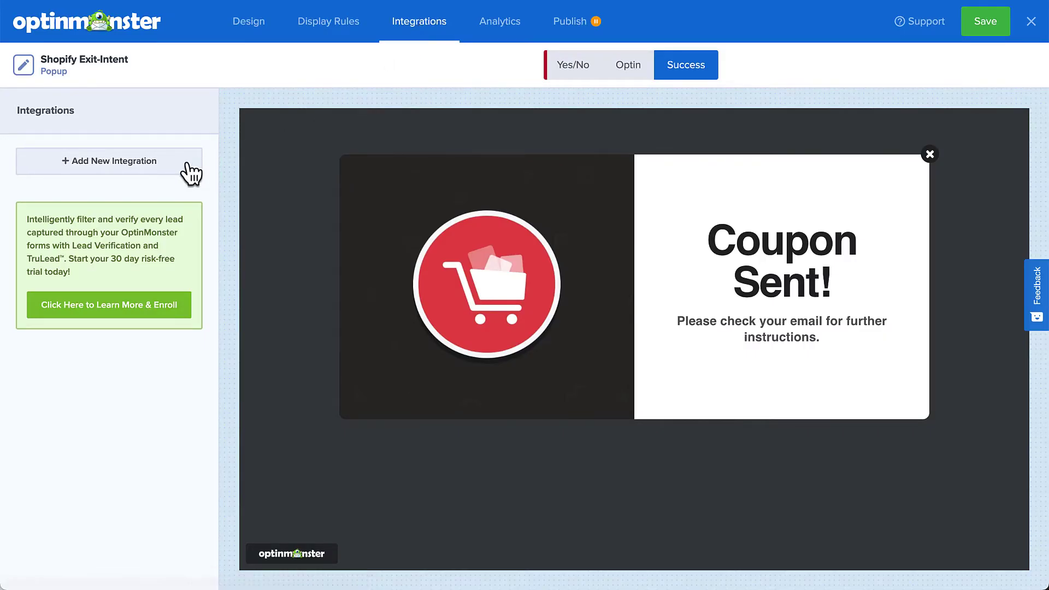
# Step: Add a new email integration with Constant Contact as the provider
pyautogui.click(189, 164)
pyautogui.click(151, 183)
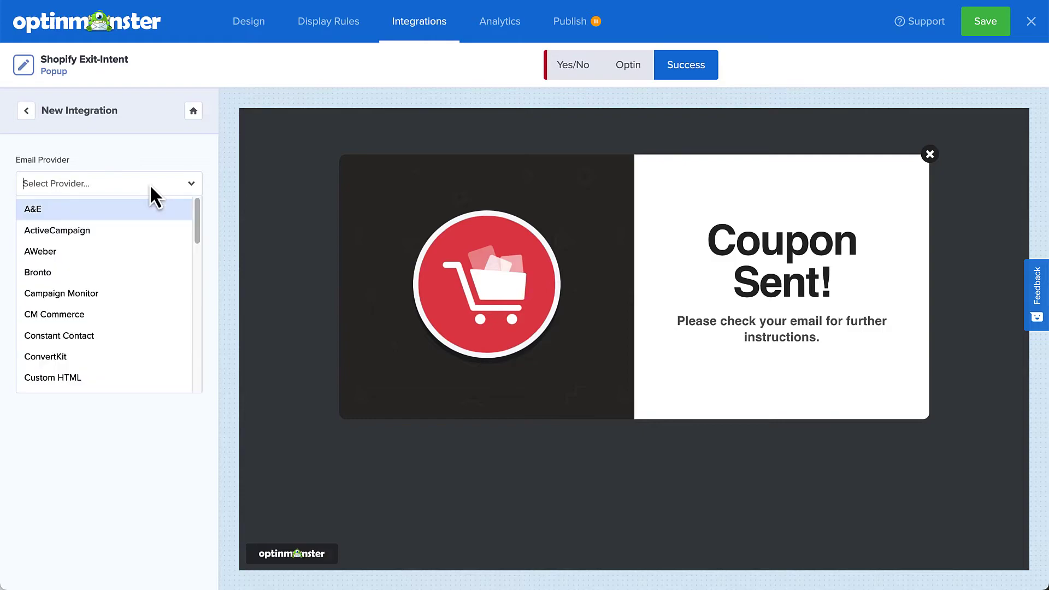
pyautogui.click(74, 339)
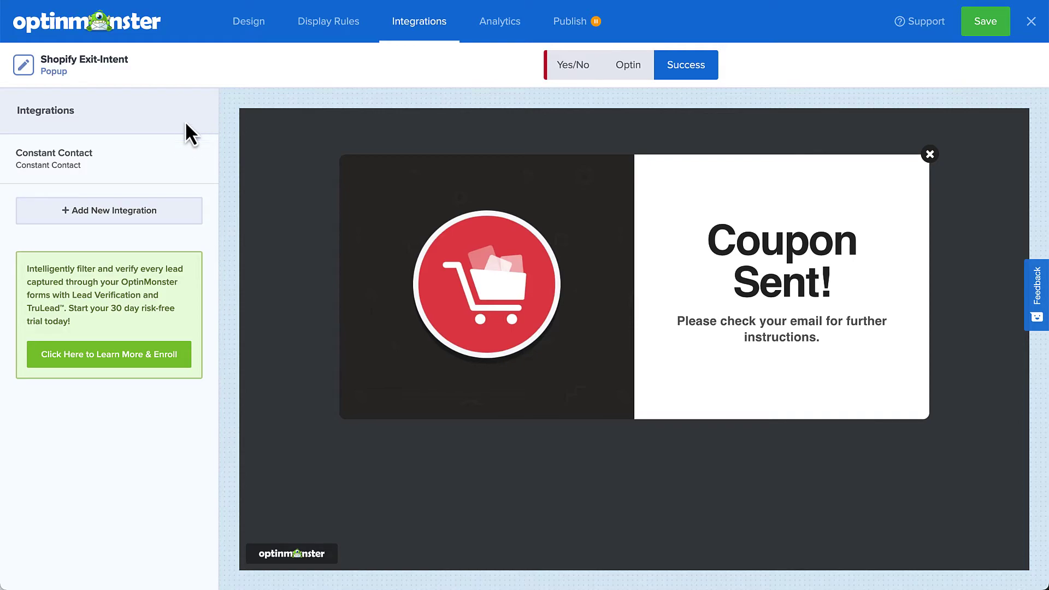
# Step: Add a second integration choosing Monster Leads from the Email Provider list
pyautogui.click(131, 210)
pyautogui.click(127, 185)
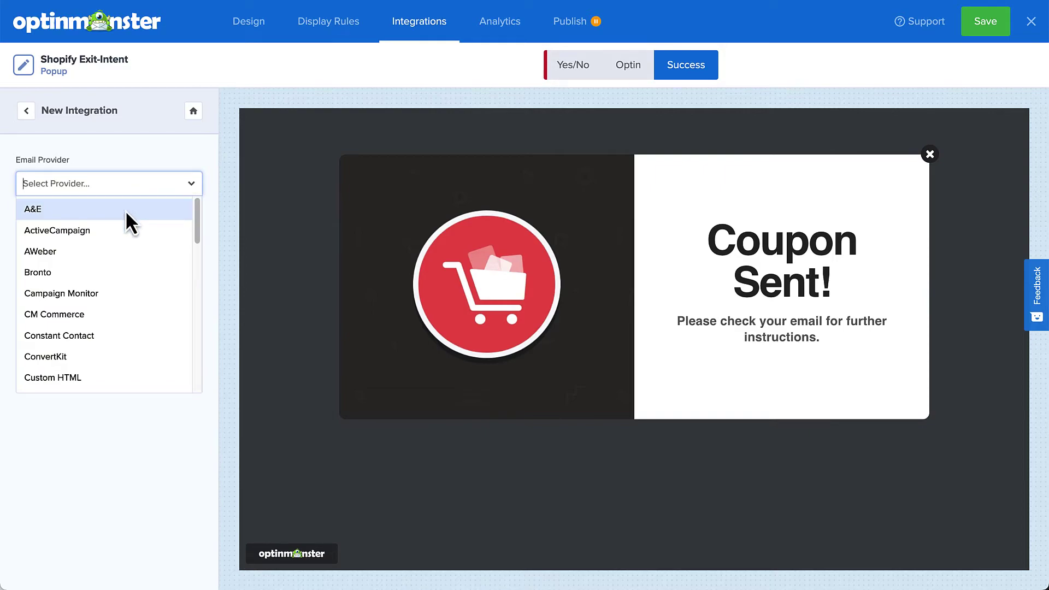
pyautogui.scroll(-5, 126, 210)
pyautogui.scroll(-3, 126, 209)
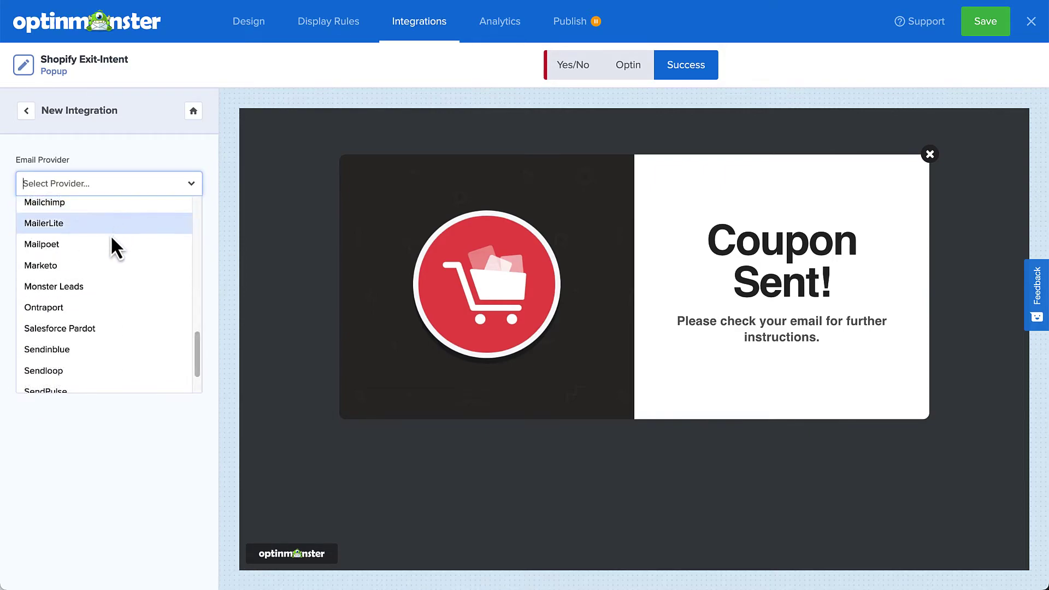
pyautogui.click(77, 287)
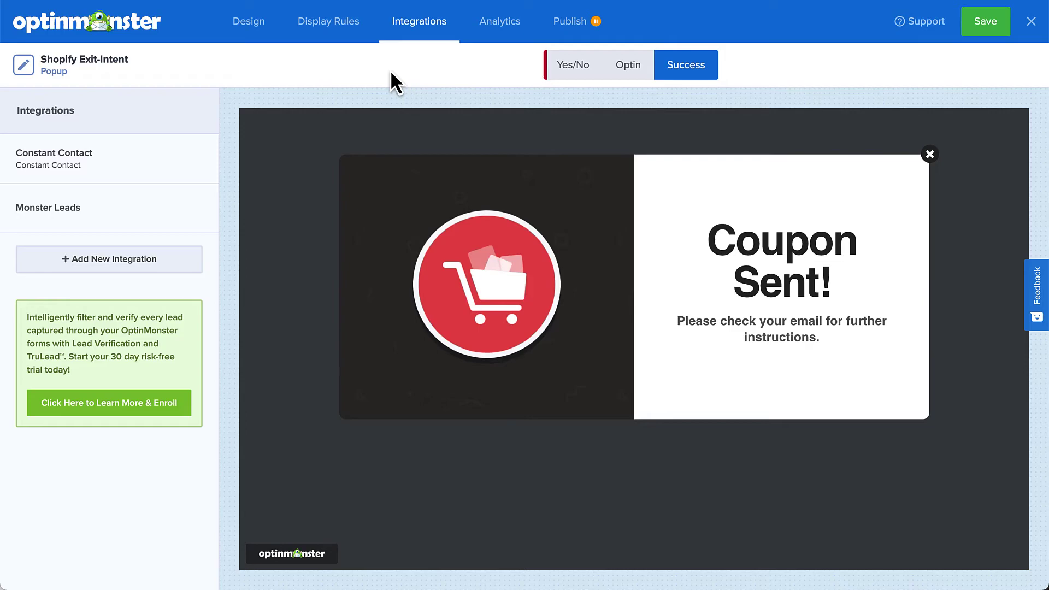
# Step: Check the campaign's analytics dashboard, then publish and save the Shopify Exit-Intent campaign
pyautogui.click(498, 28)
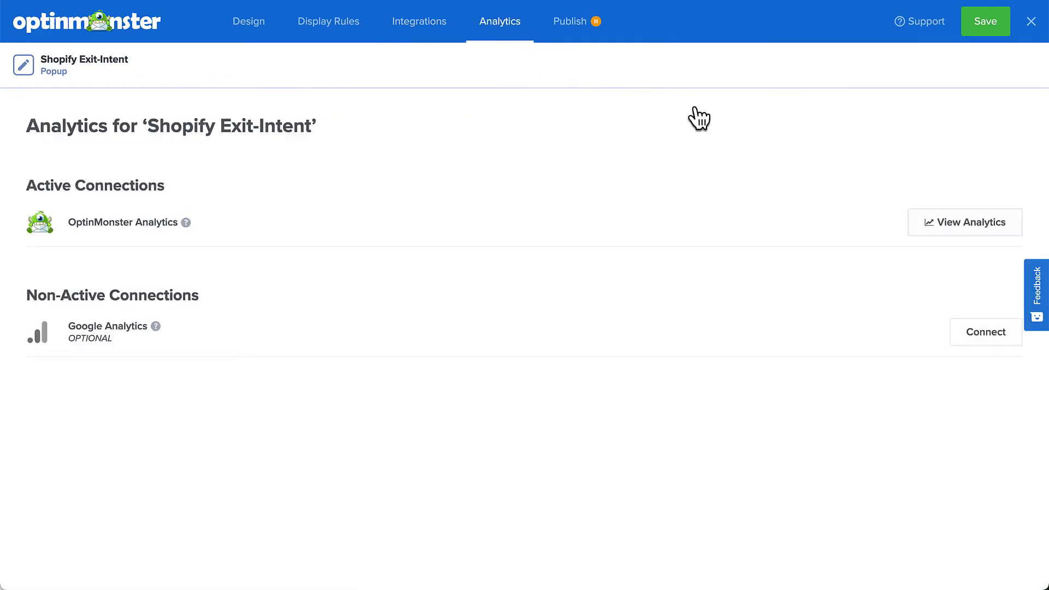
pyautogui.click(931, 220)
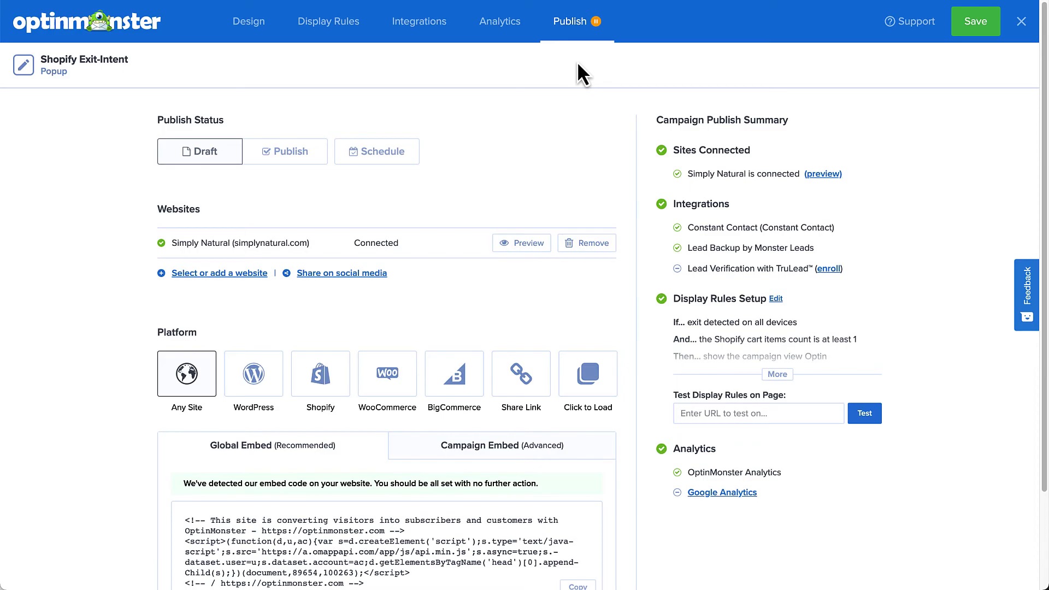
pyautogui.click(290, 156)
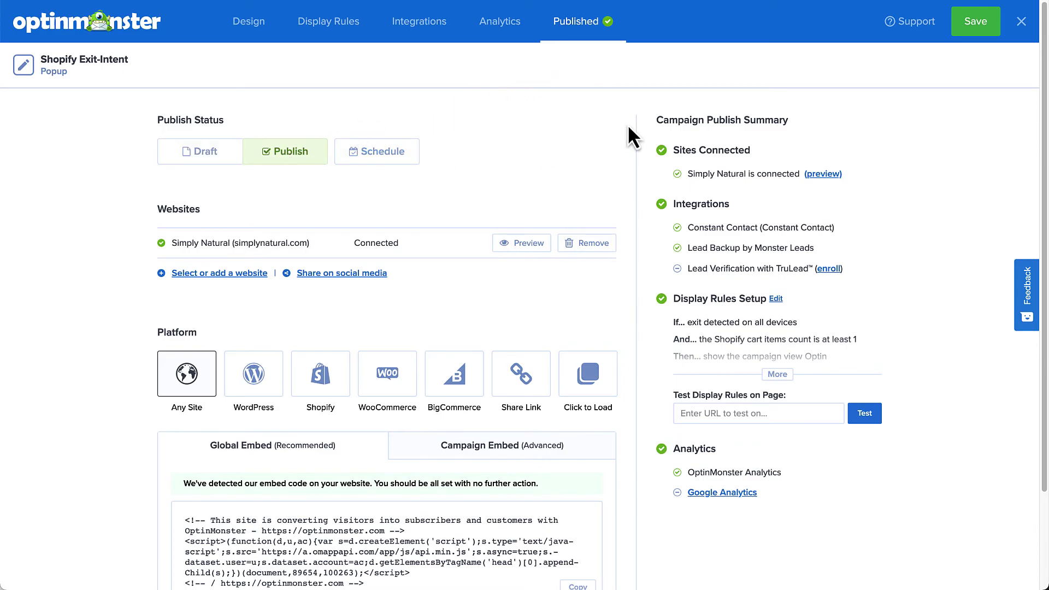
pyautogui.click(971, 36)
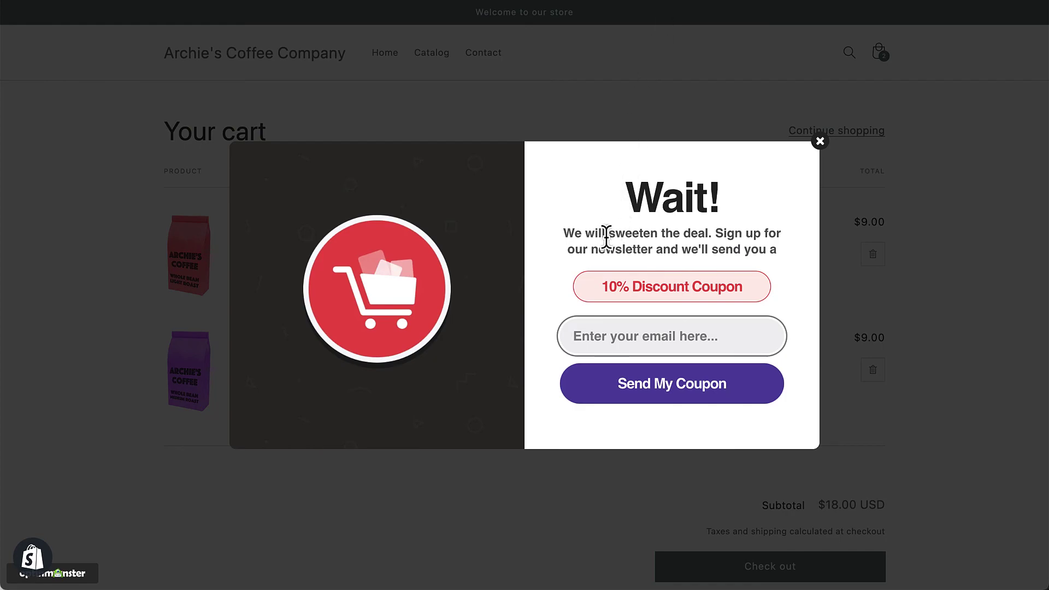
# Step: Begin typing an email address into the live Wait! popup, then scroll OptinMonster's pricing plans (Basic $9 to Growth $49)
pyautogui.click(571, 335)
pyautogui.write('archi')
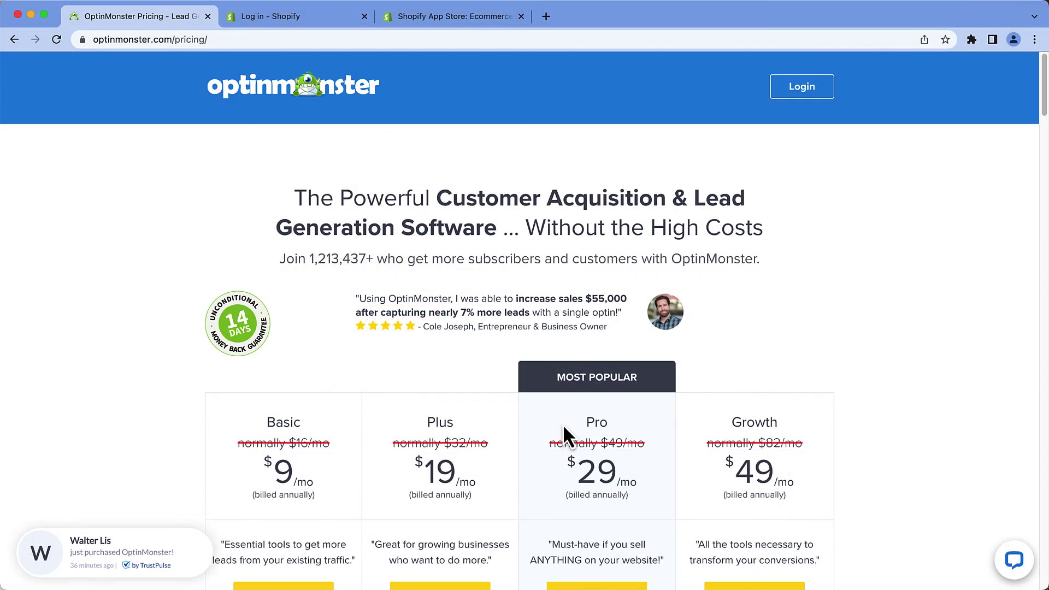
pyautogui.scroll(-3, 564, 429)
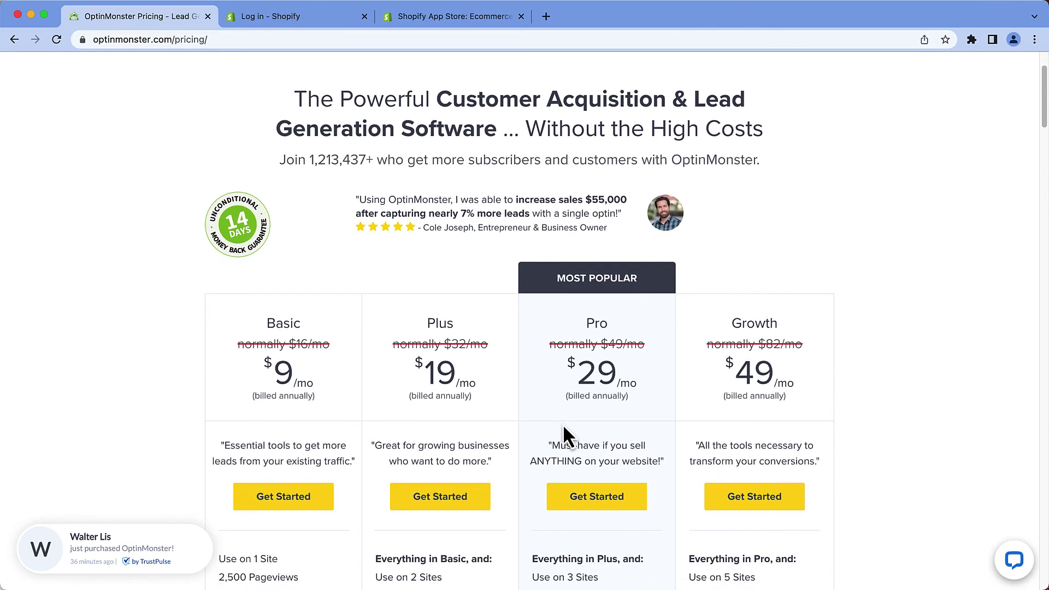